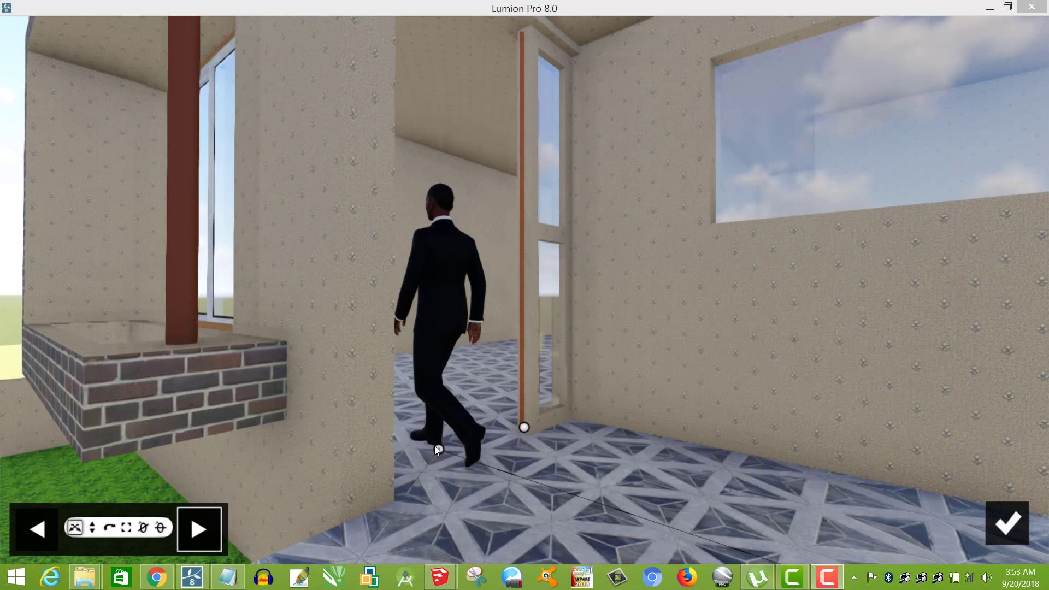
- Move the suited man's animated position through the open doorway into the house and apply the Move effect
left_click(439, 450)
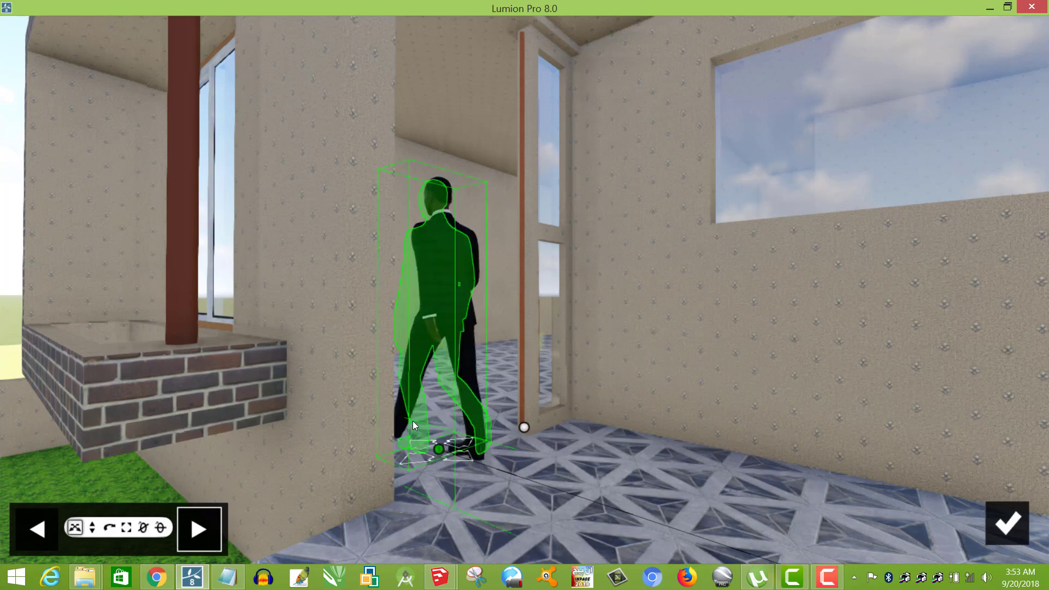
mouse_move(412, 421)
left_mouse_down()
mouse_move(387, 398)
mouse_move(427, 418)
mouse_move(419, 418)
left_mouse_up()
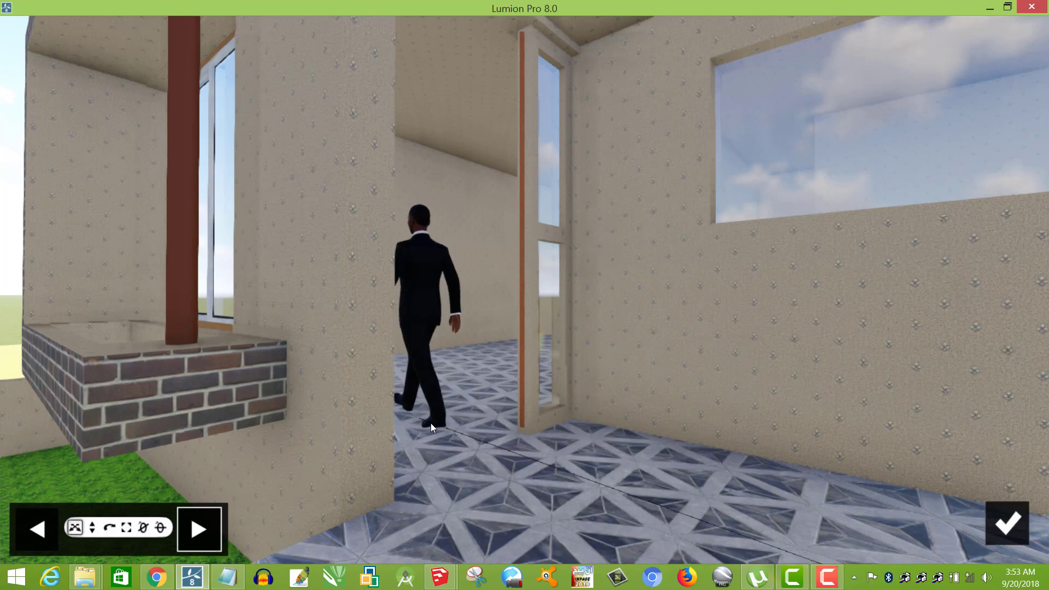
middle_click_drag(439, 426, 294, 426)
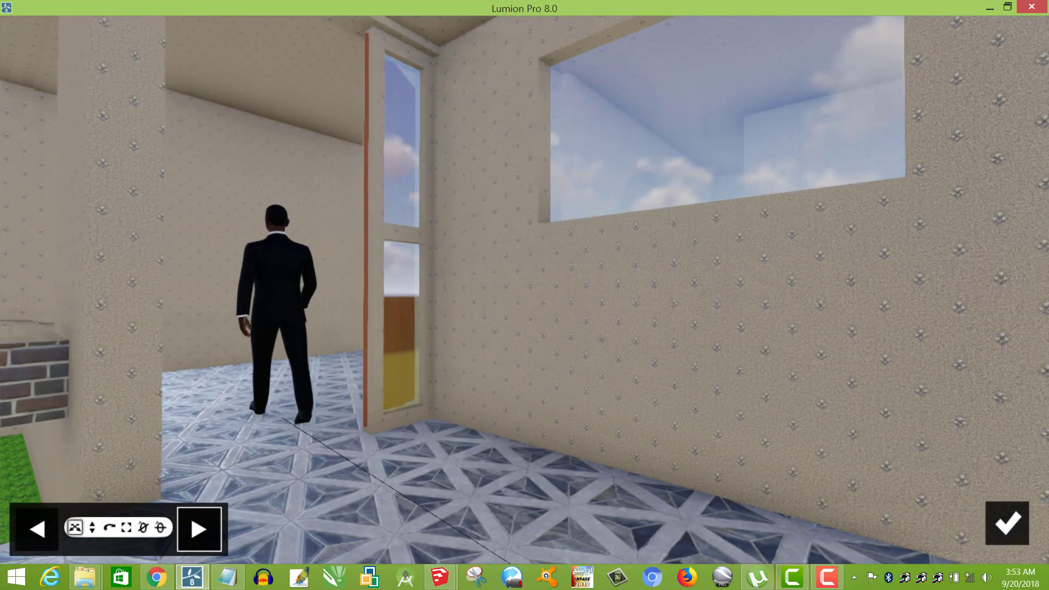
right_click_drag(439, 426, 349, 409)
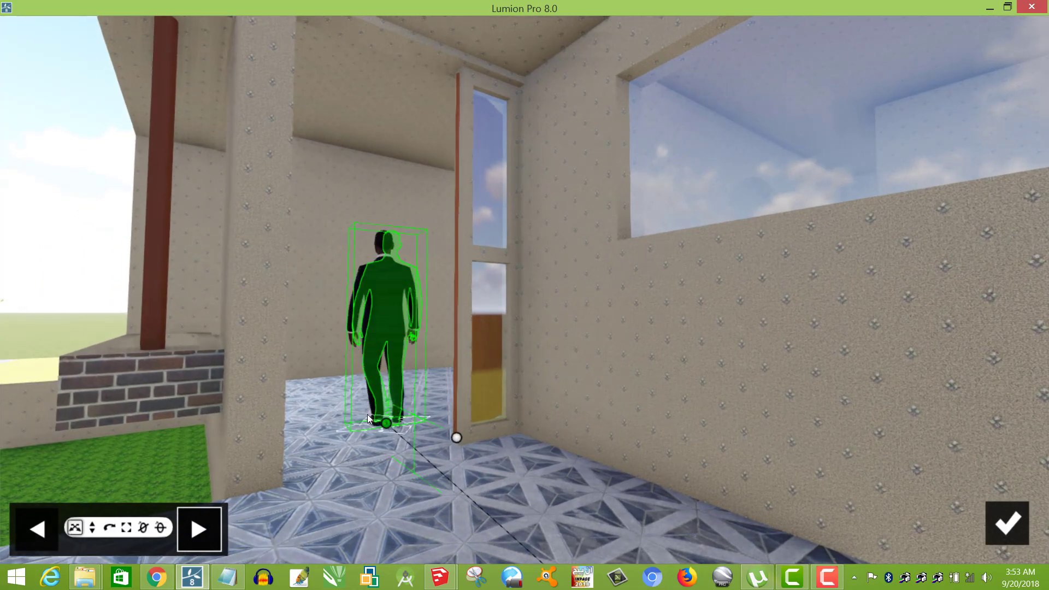
left_click_drag(356, 407, 328, 398)
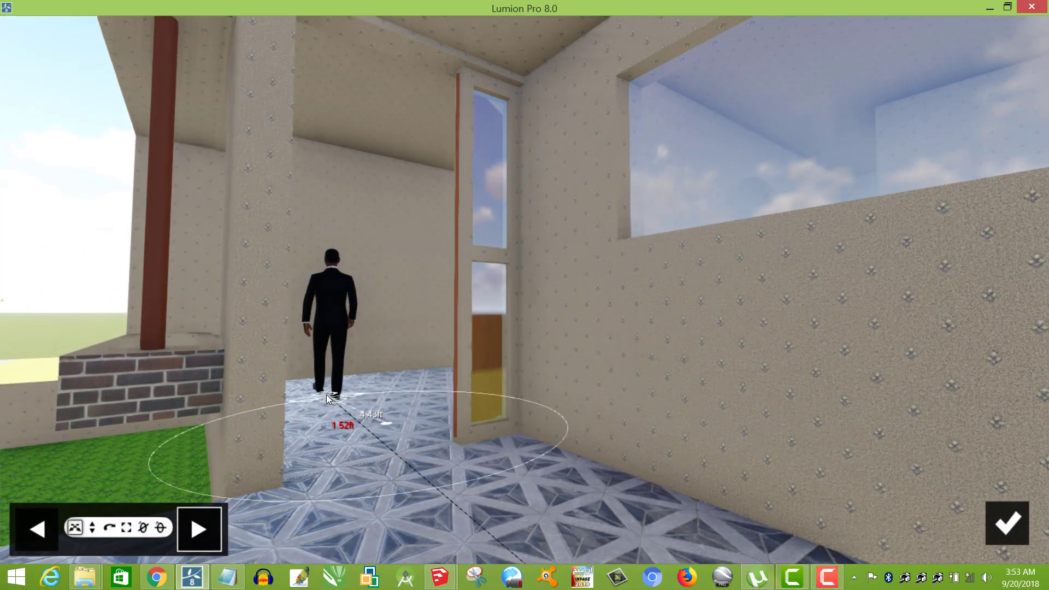
left_click(1008, 536)
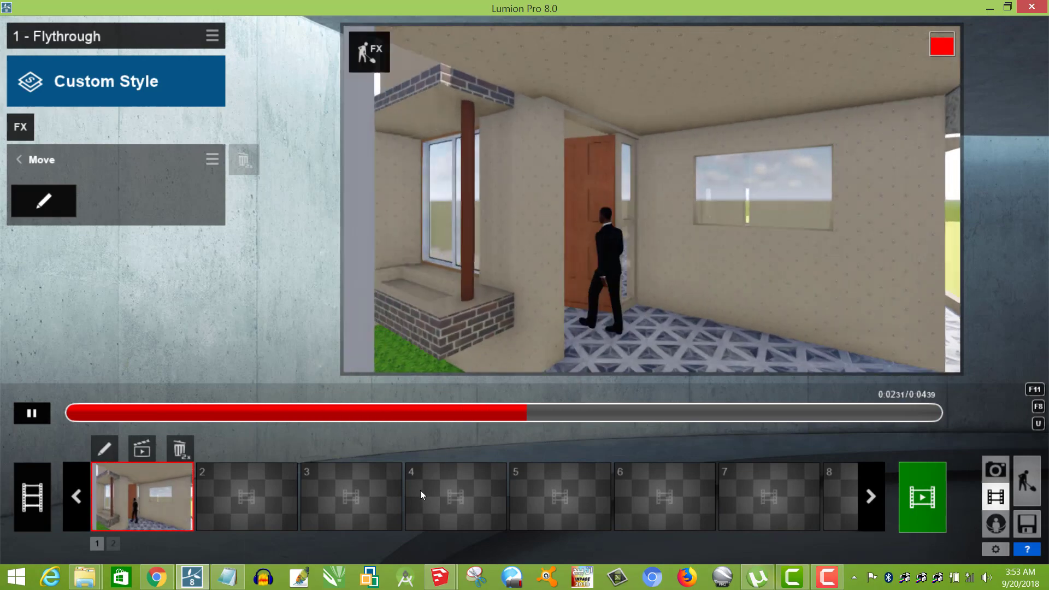
- Switch to the fit door 2 model in SketchUp and move the door about 2' 8 1/16" away from the origin along the green axis
mouse_move(440, 576)
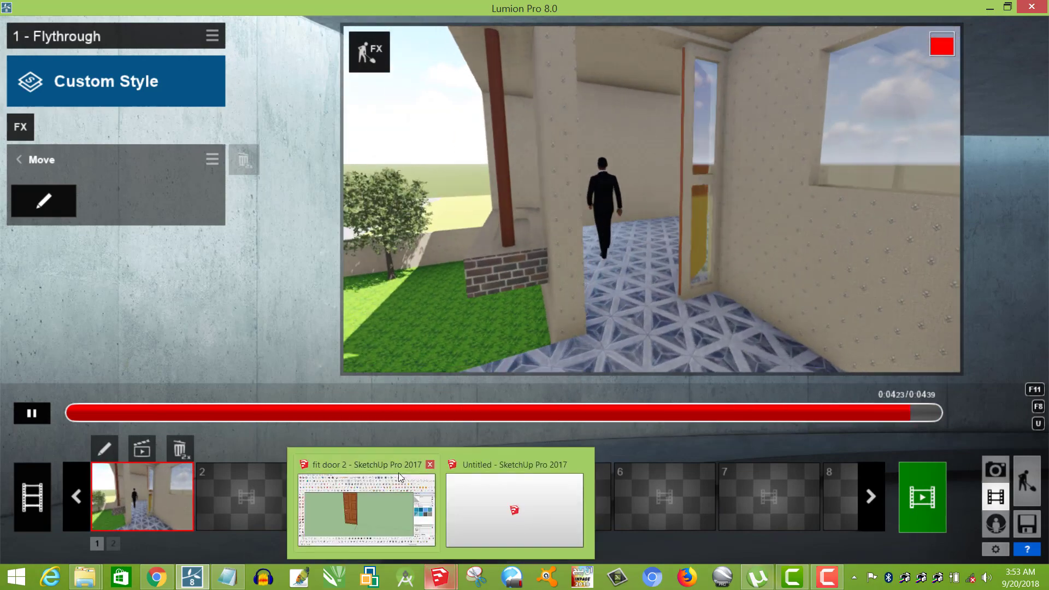
left_click(395, 463)
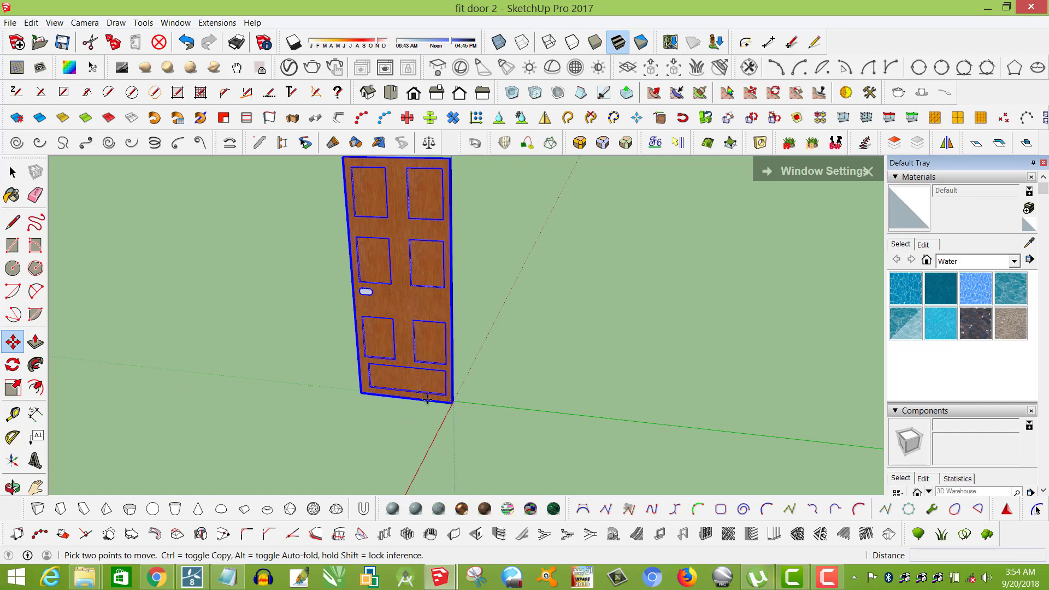
left_click(408, 397)
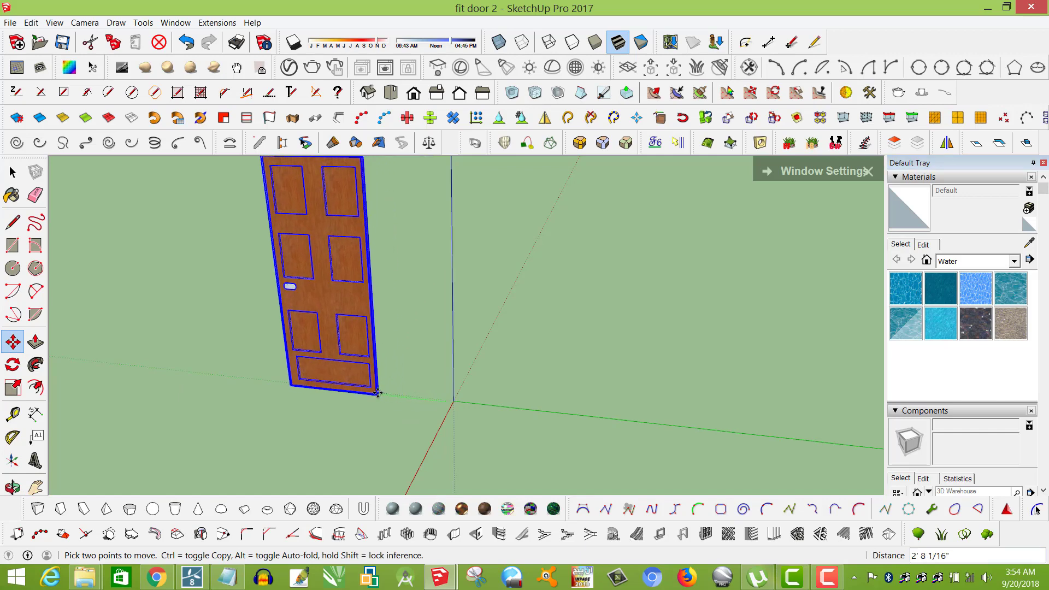
left_click(402, 407)
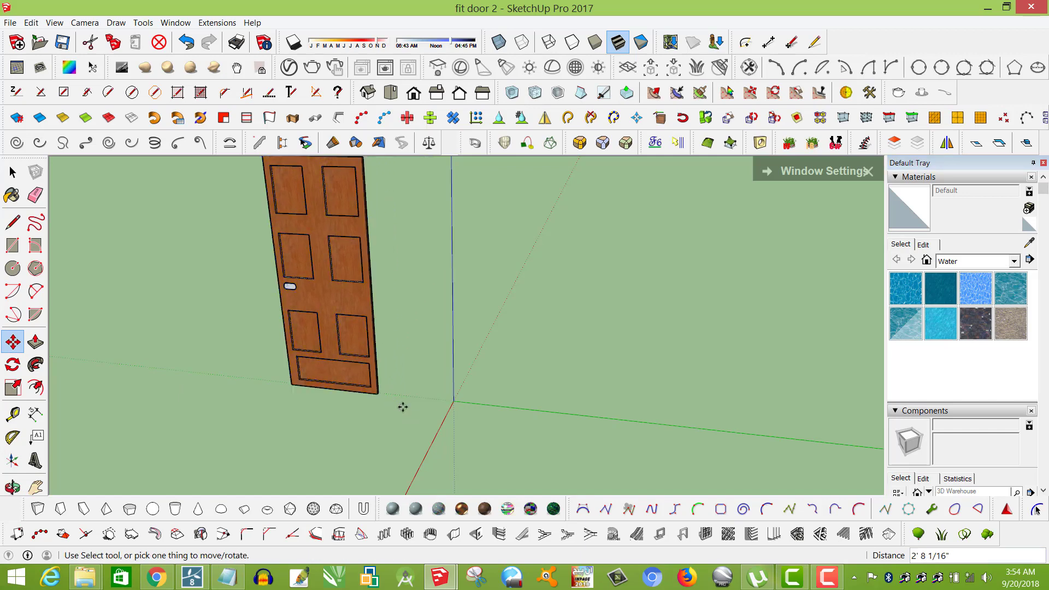
- Save the shifted door model as a new file named fit door 3
left_click(10, 23)
left_click(37, 82)
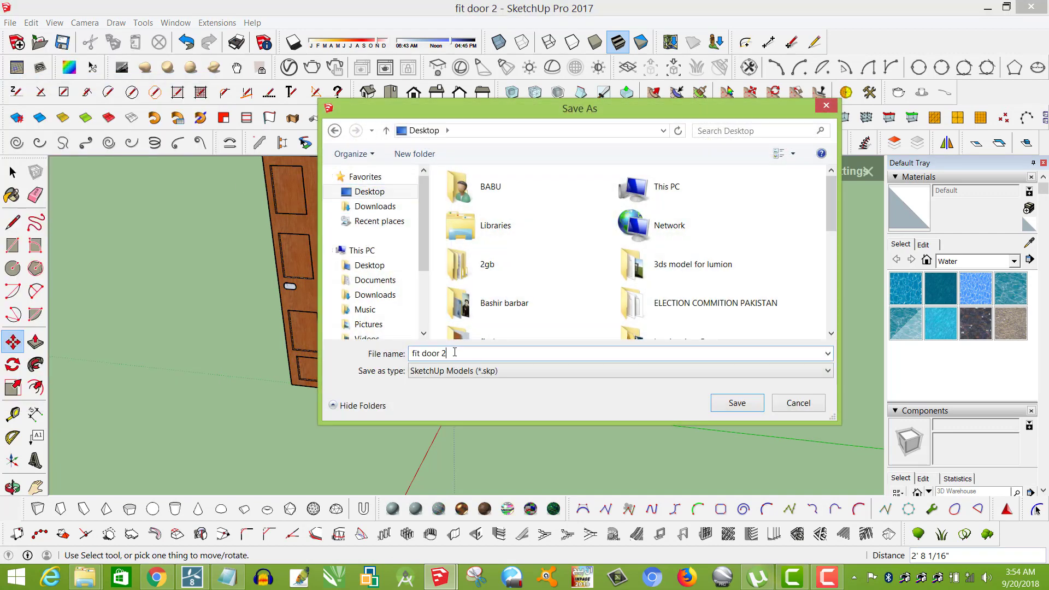
key("BackSpace")
type("3")
left_click(748, 409)
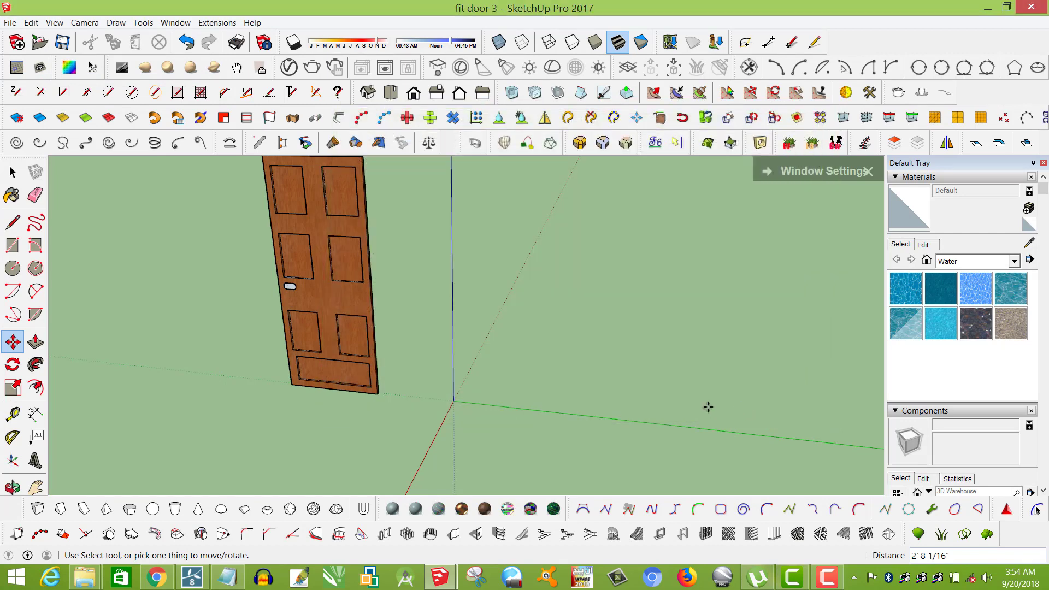
- Switch back to Lumion and delete the existing door from the house entrance
left_click(193, 584)
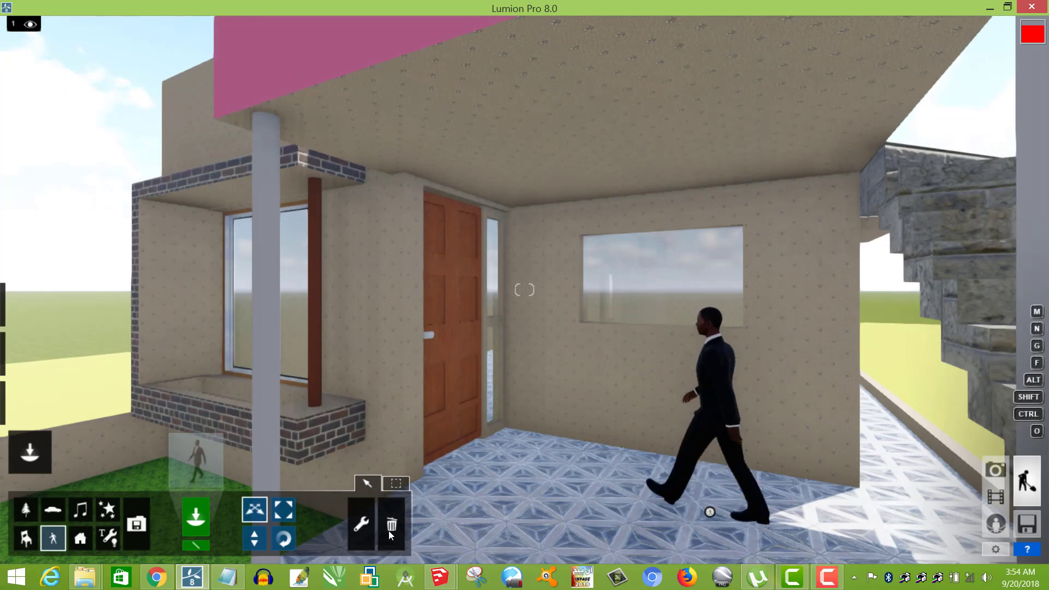
left_click(389, 530)
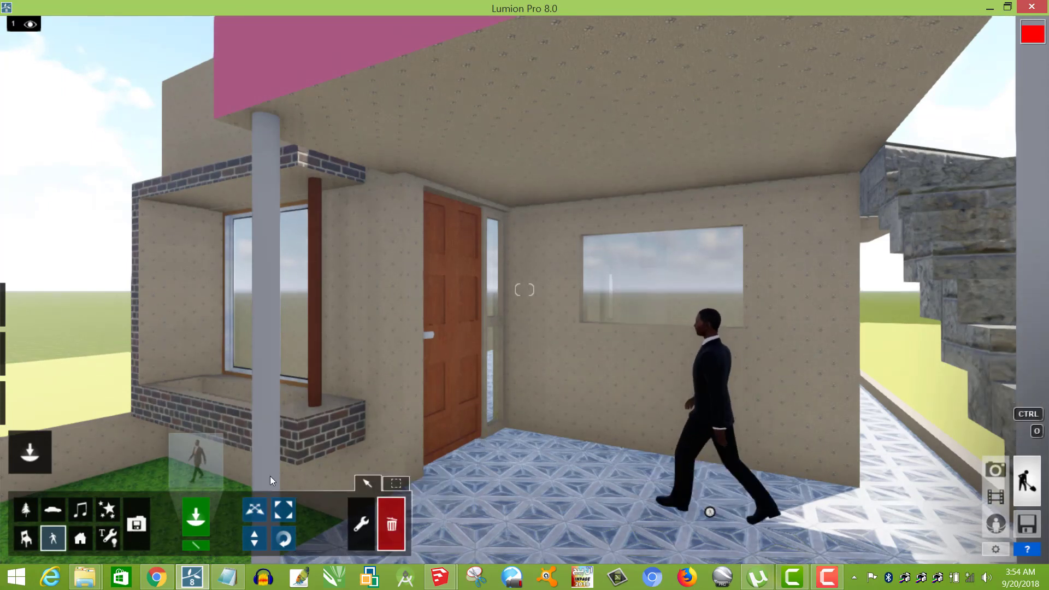
left_click(136, 525)
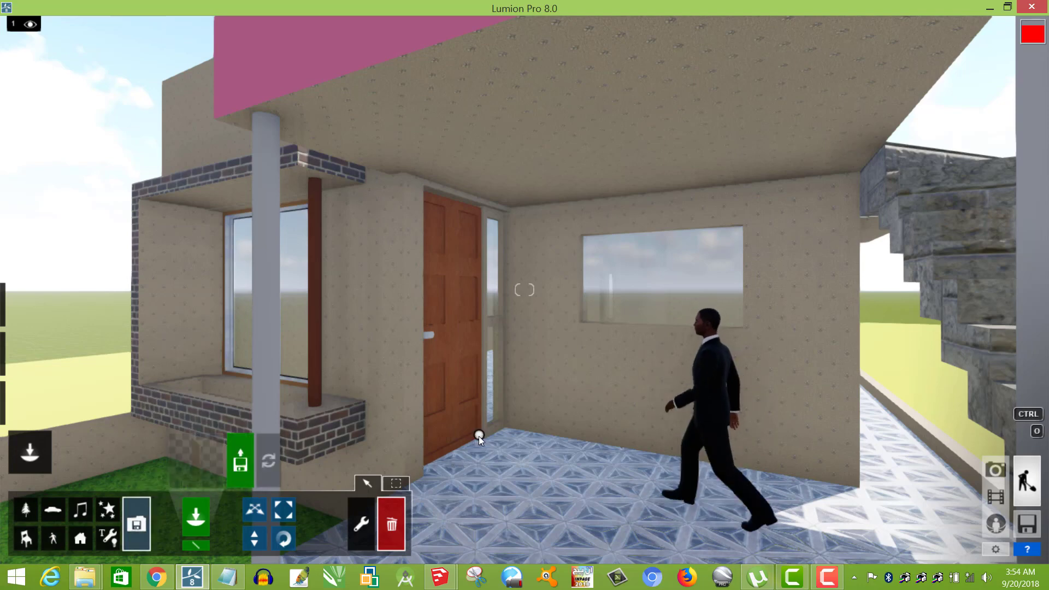
left_click(479, 435)
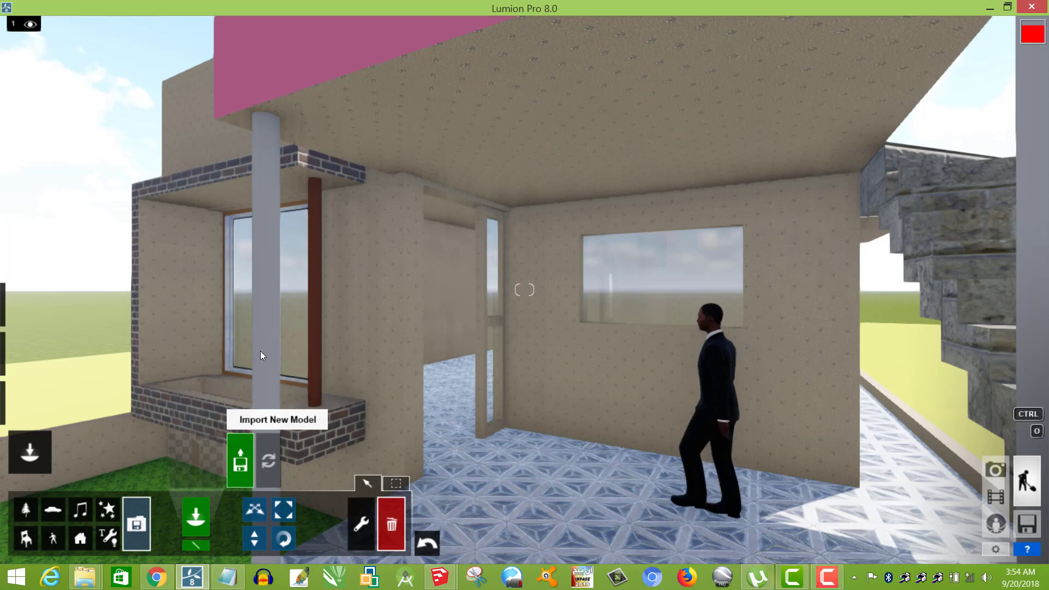
- Import the fit door 3 SketchUp model from the Desktop and place it at the entrance opening
scroll(512, 156, "down", 3)
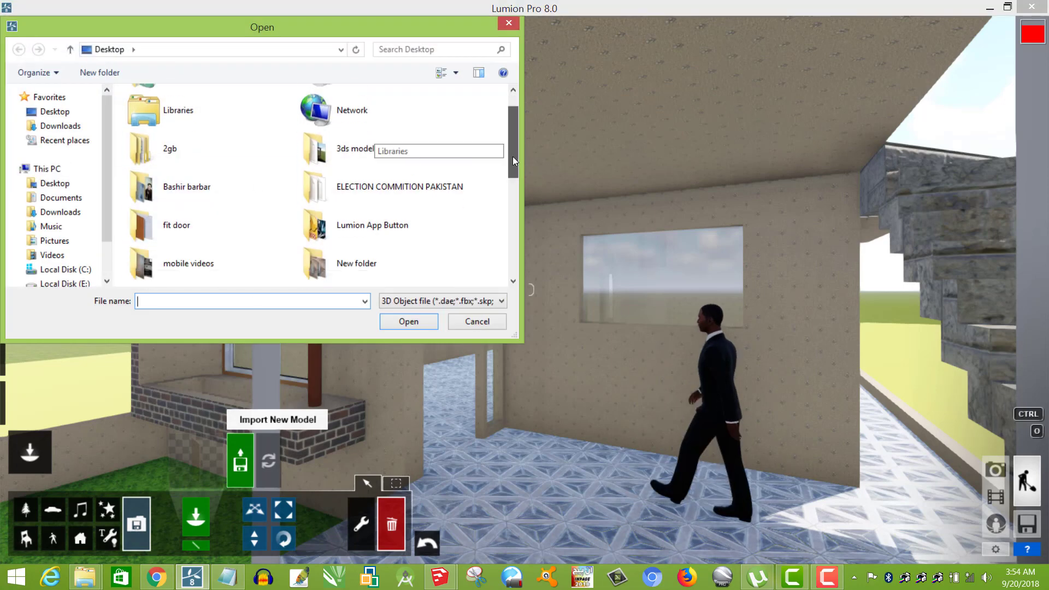
left_click_drag(513, 157, 515, 208)
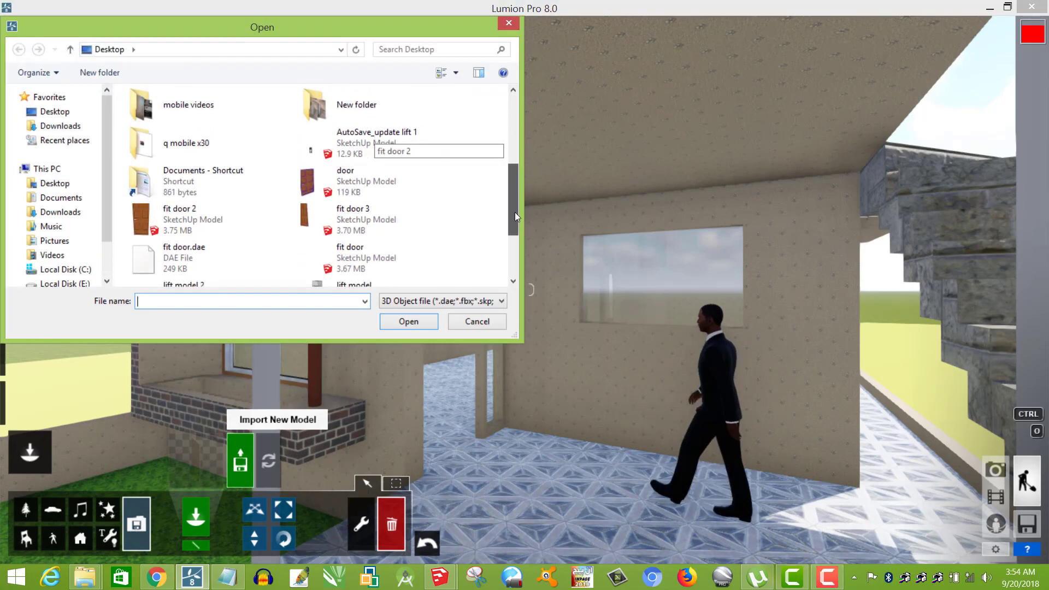
left_click(383, 219)
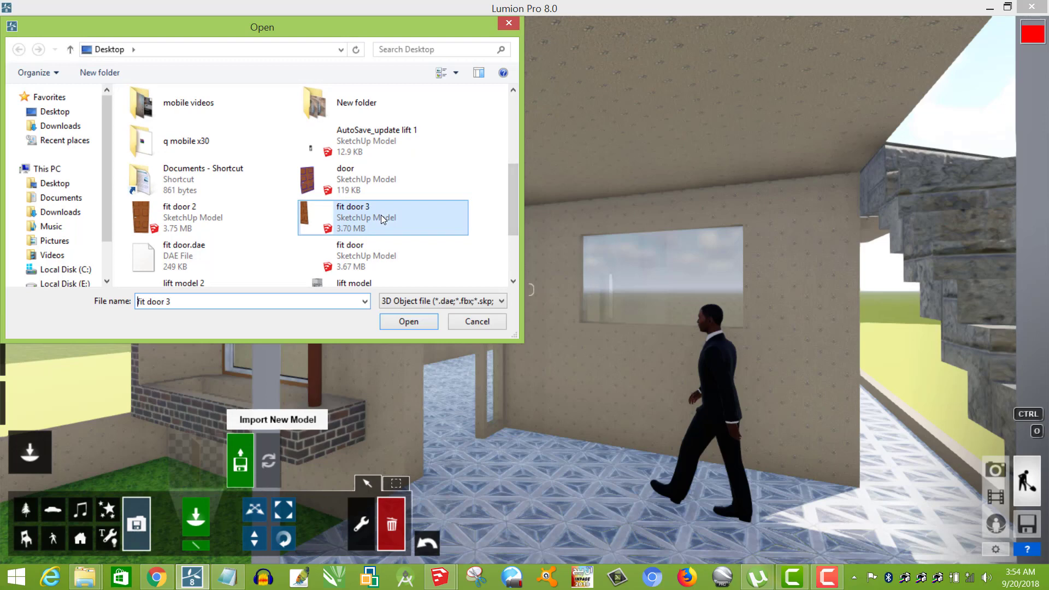
left_click(408, 322)
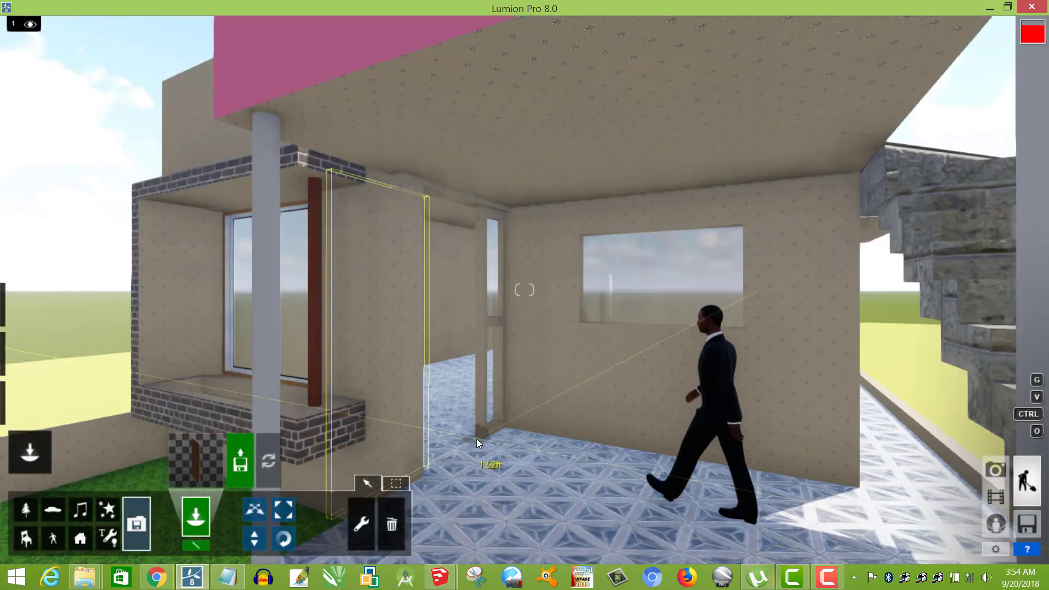
left_click(476, 438)
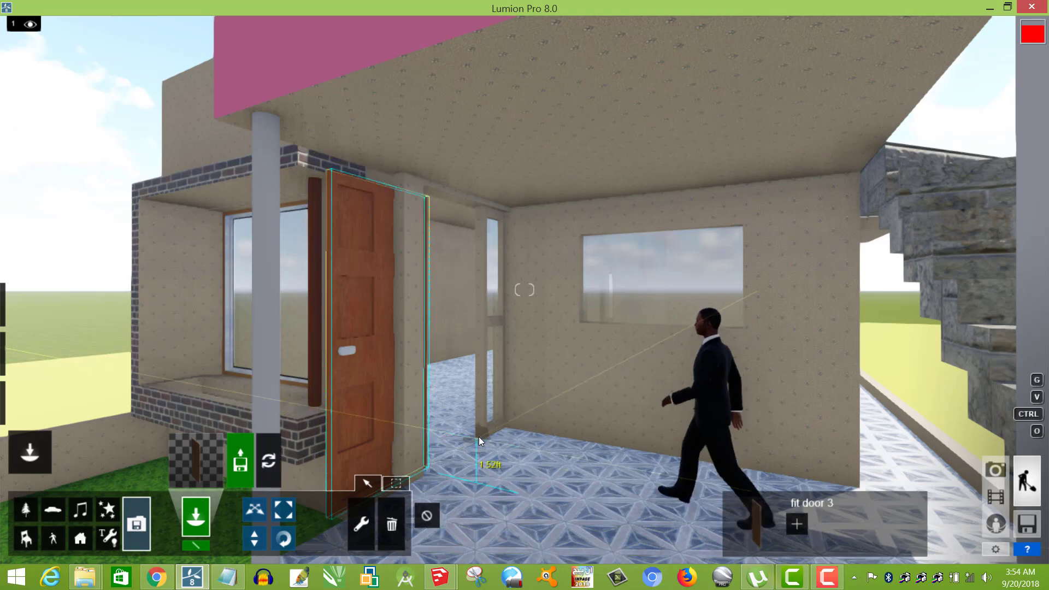
- Reposition the imported door so its offset pivot sits at the base of the entrance frame beside the narrow glass panel
left_click(253, 513)
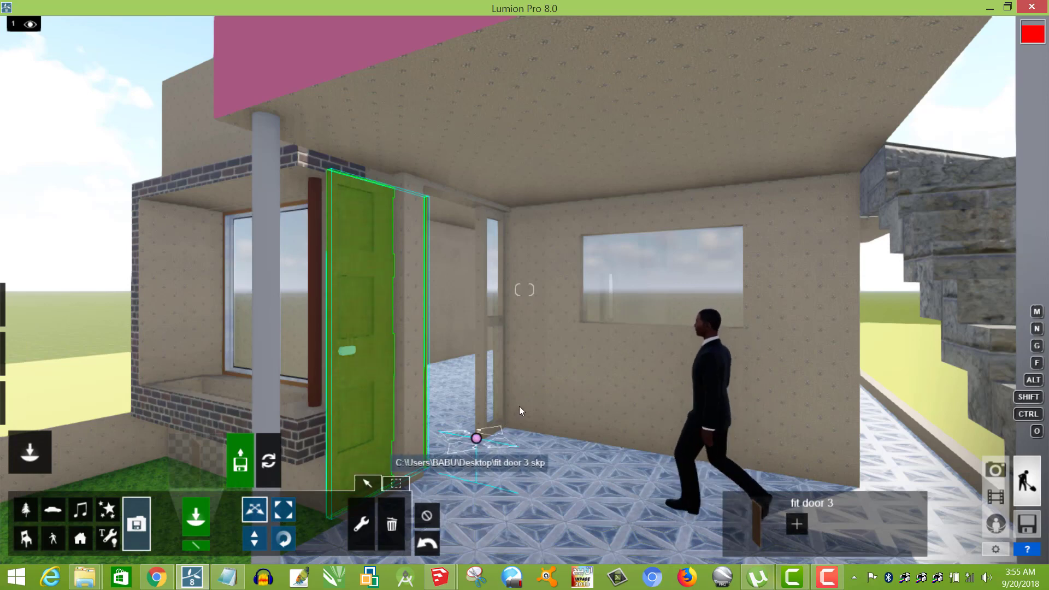
mouse_move(476, 438)
left_mouse_down()
mouse_move(520, 423)
mouse_move(497, 437)
mouse_move(484, 431)
left_mouse_up()
key("w")
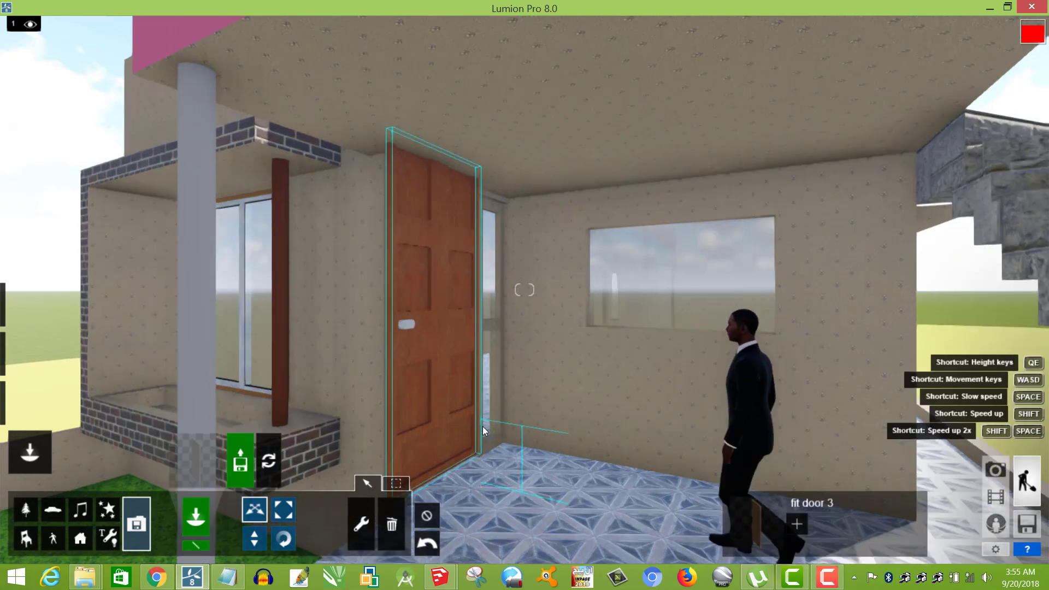
key("d")
mouse_move(497, 484)
right_mouse_down()
mouse_move(539, 484)
mouse_move(499, 480)
right_mouse_up()
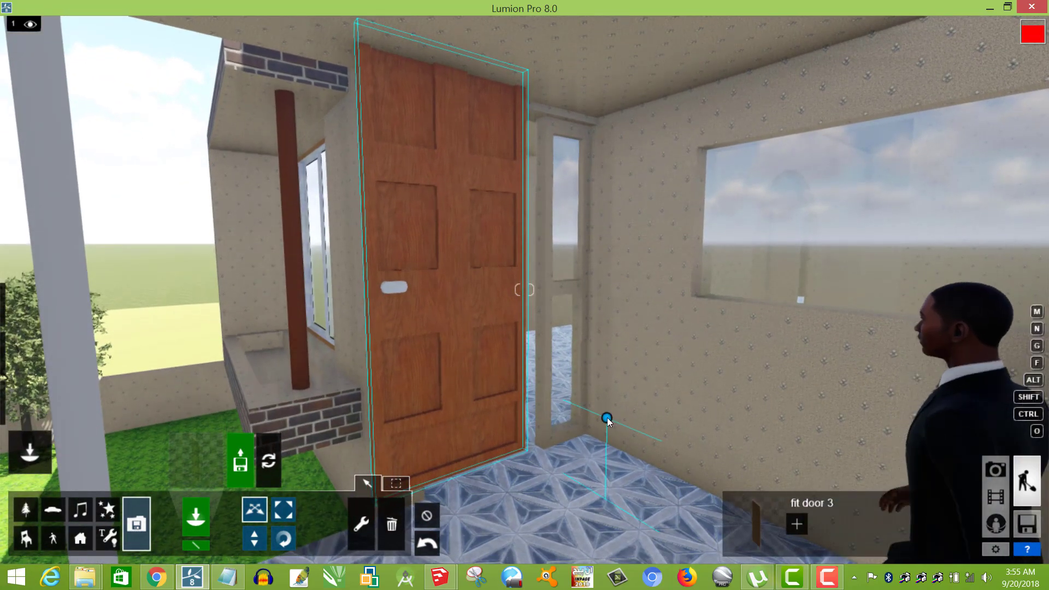
left_click_drag(606, 418, 463, 530)
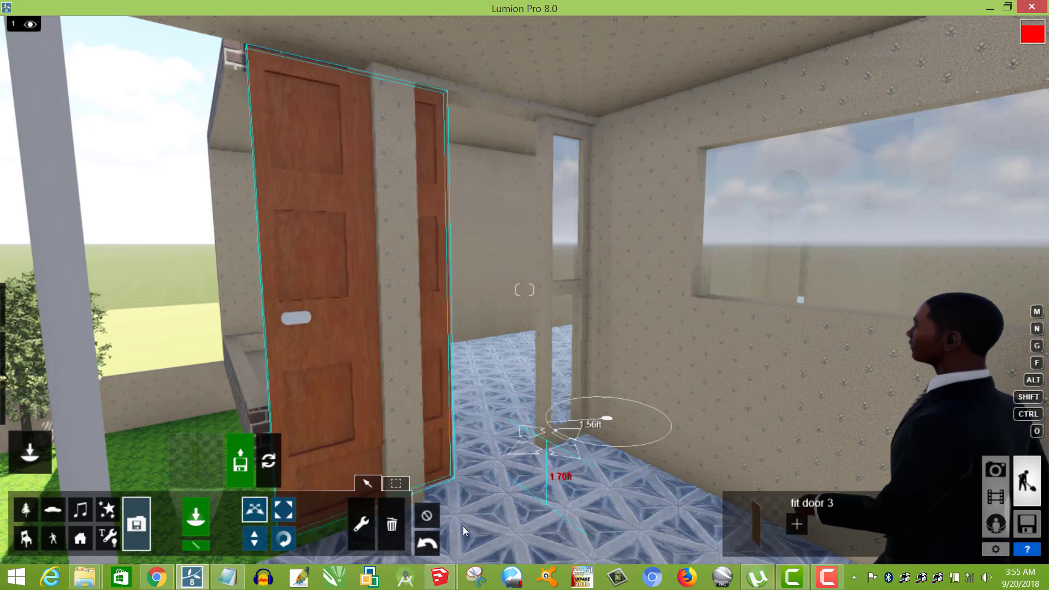
- Check the door's offset from the origin in the SketchUp fit door 3 model, and return to Lumion
mouse_move(444, 583)
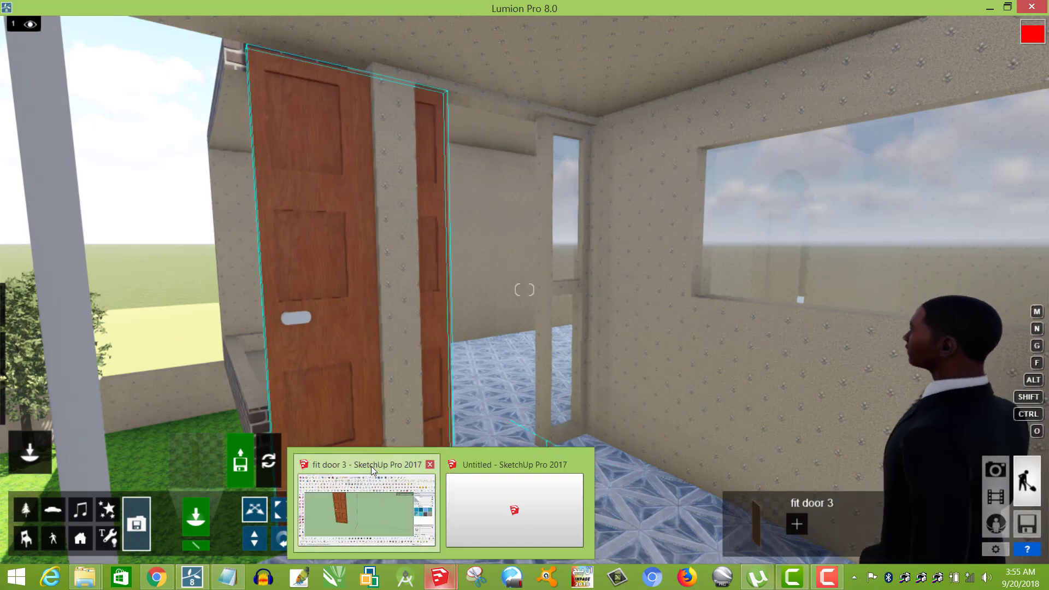
left_click(372, 466)
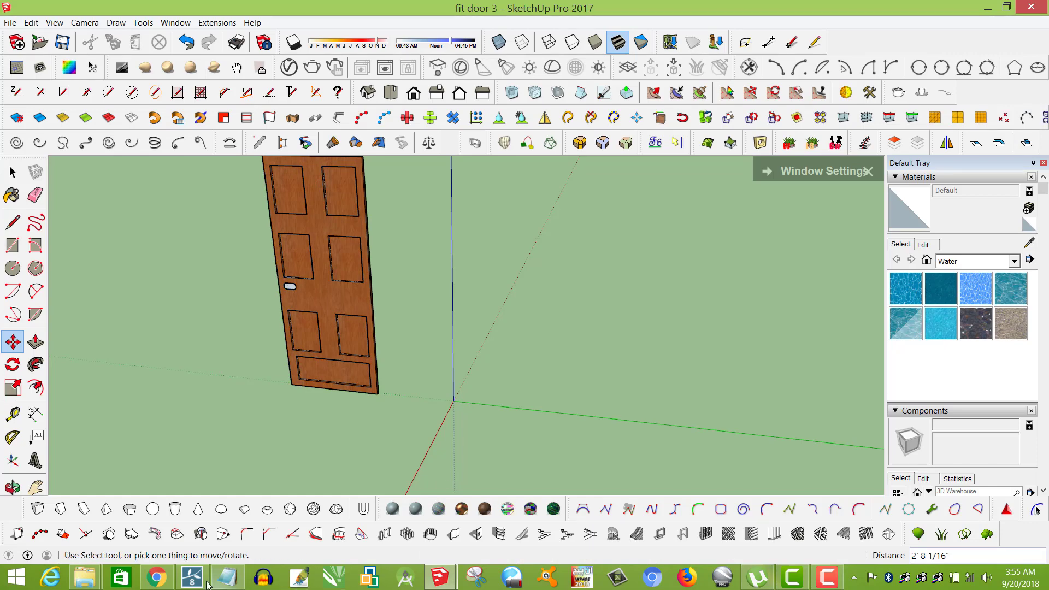
mouse_move(192, 584)
left_click(209, 488)
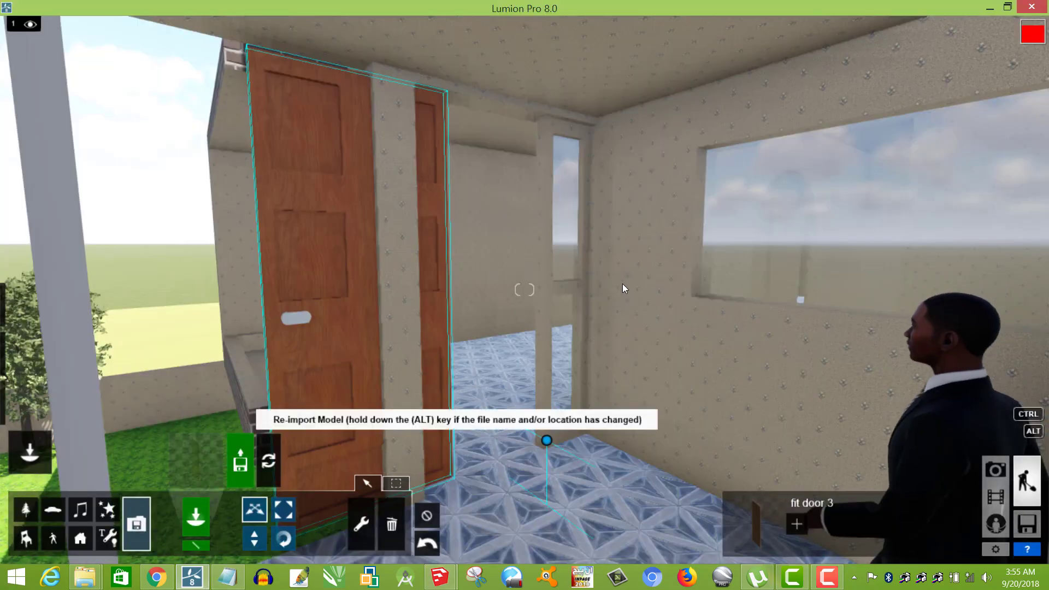
- Edit the Flythrough clip's Move effect and rotate the fit door 3 door inward around its offset pivot
left_click(996, 499)
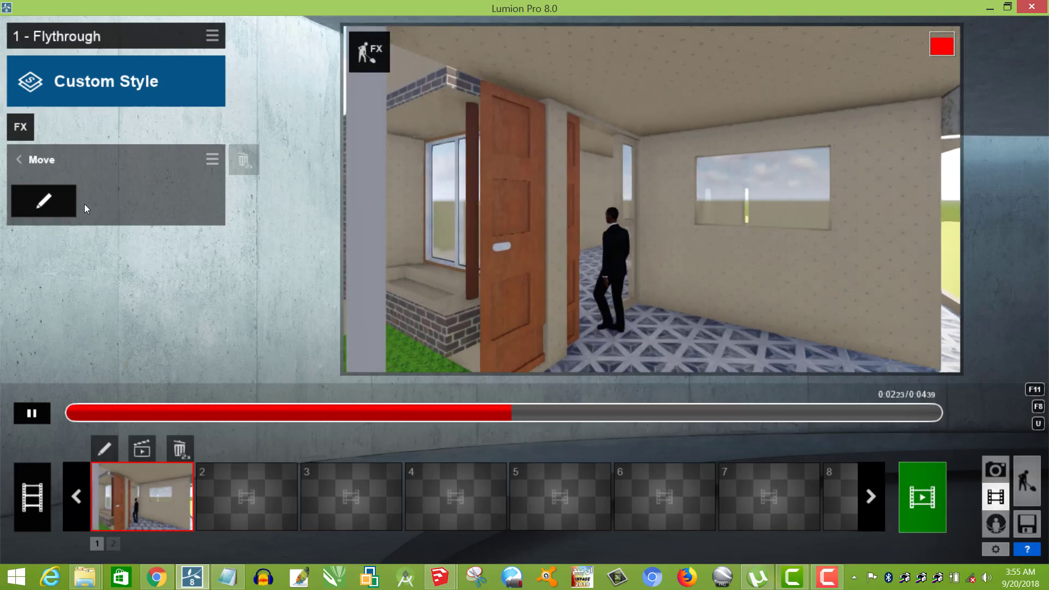
left_click(60, 202)
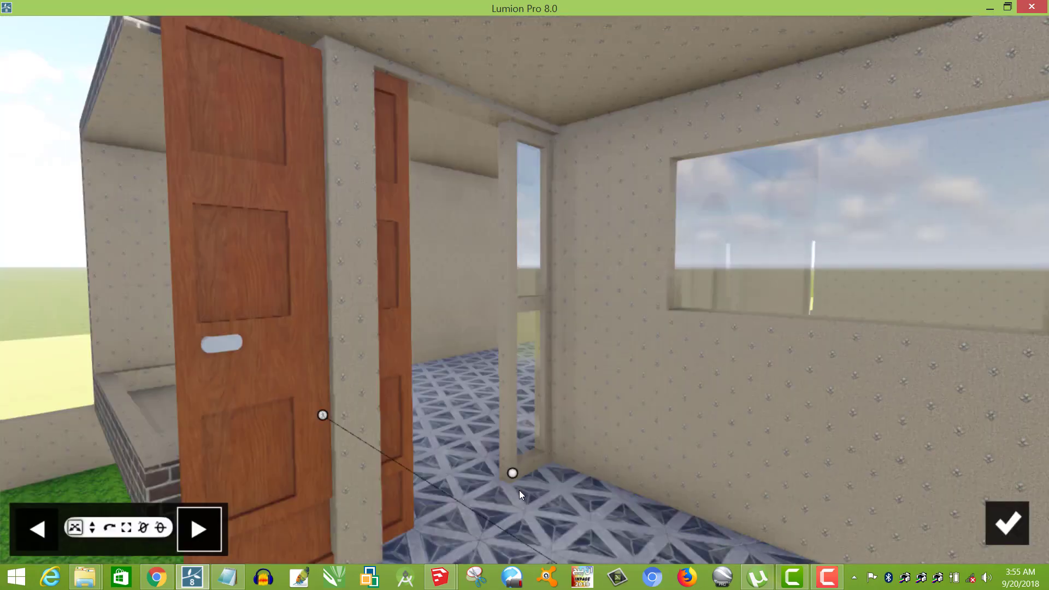
left_click(512, 474)
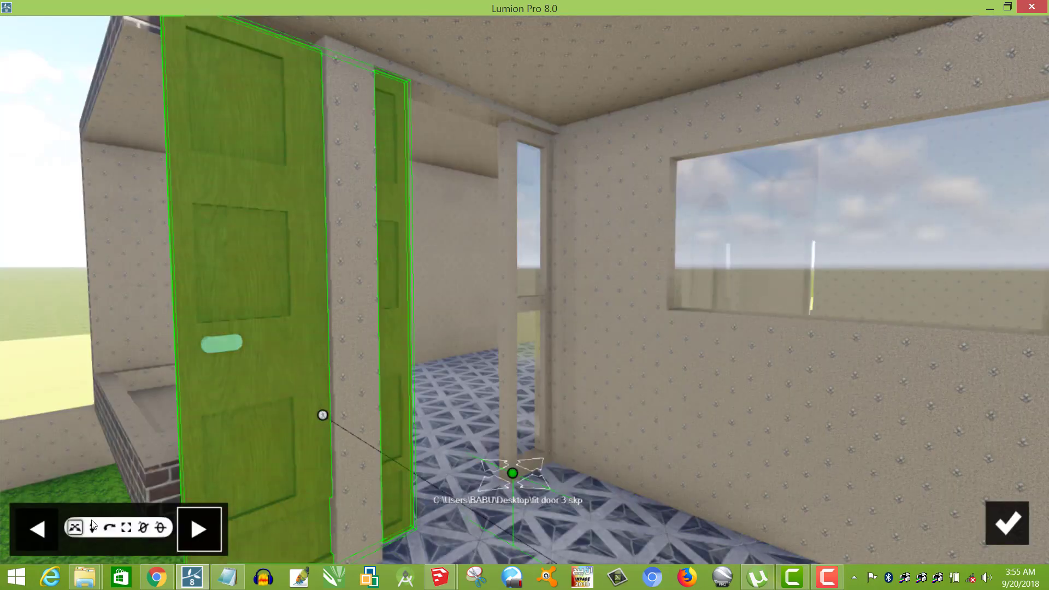
left_click(109, 529)
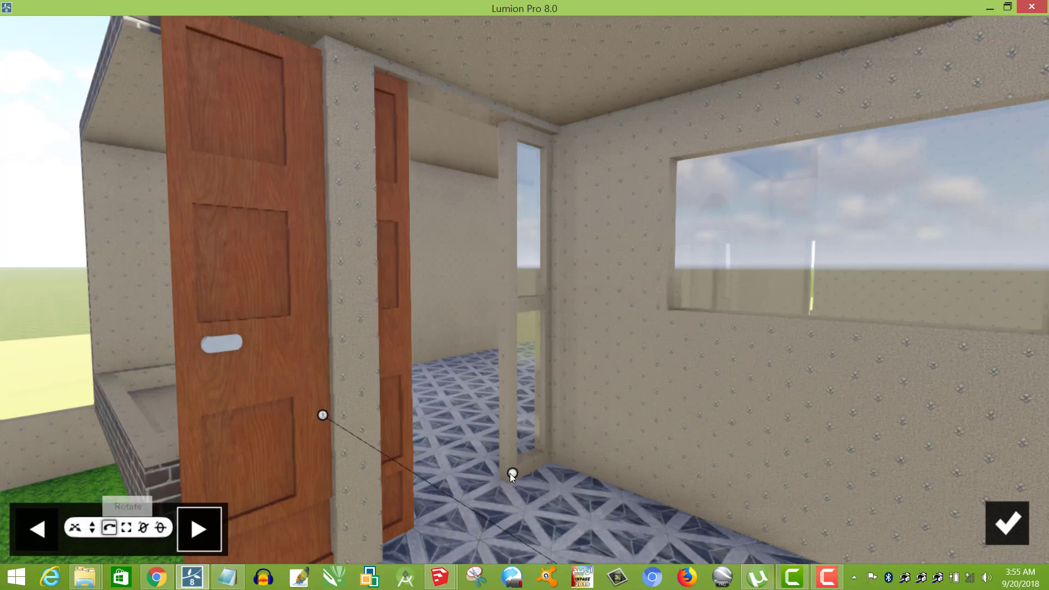
left_click_drag(509, 473, 447, 552)
- Switch to the SketchUp fit door 3 model and move the door so its bottom corner opposite the handle sits on the origin
mouse_move(446, 580)
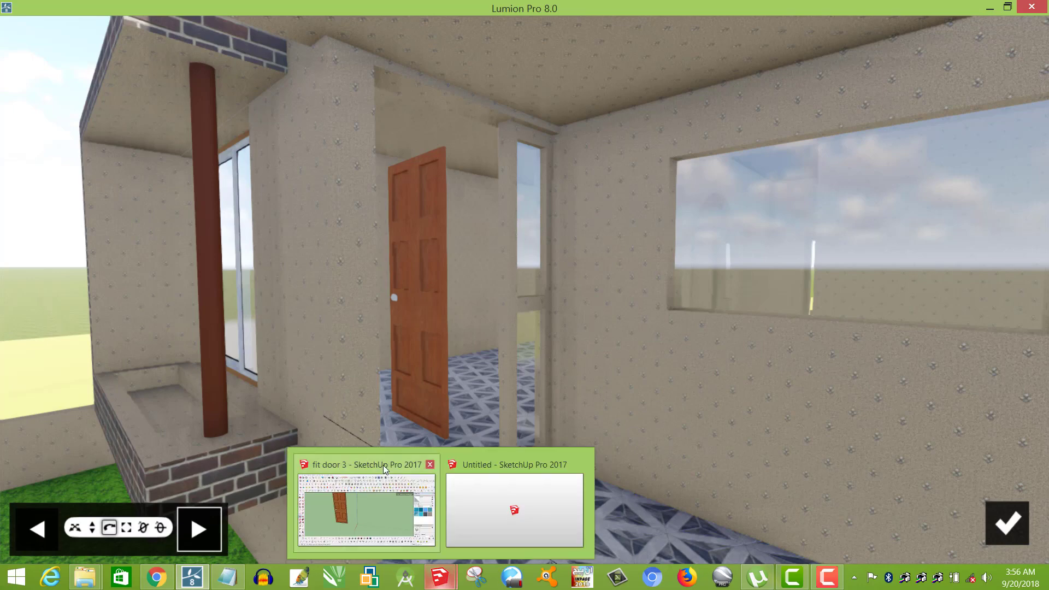
left_click(384, 468)
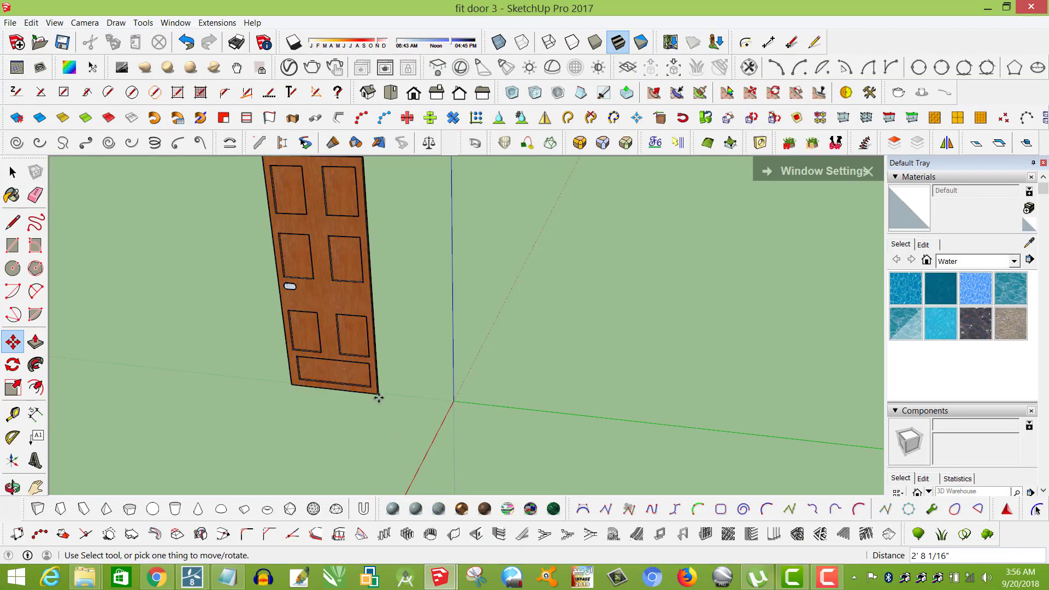
left_click(379, 393)
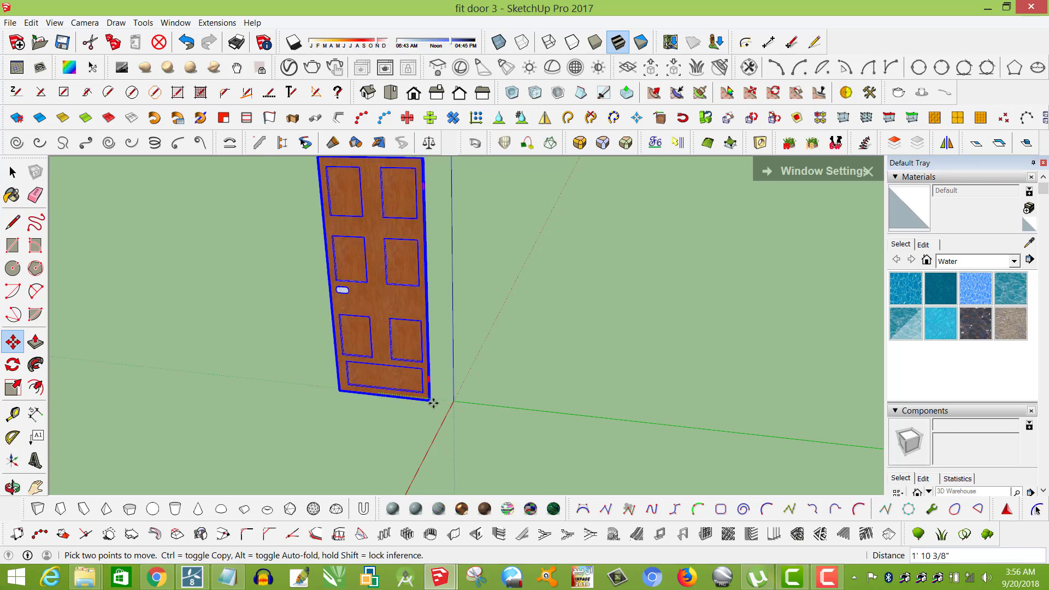
left_click(453, 401)
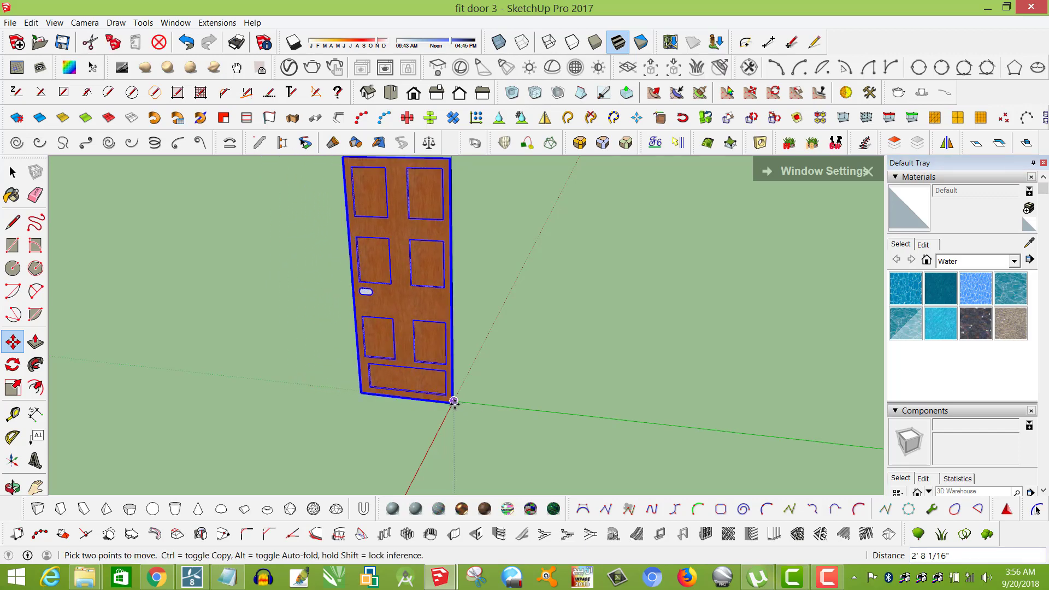
scroll(453, 400, "up", 4)
scroll(454, 400, "up", 6)
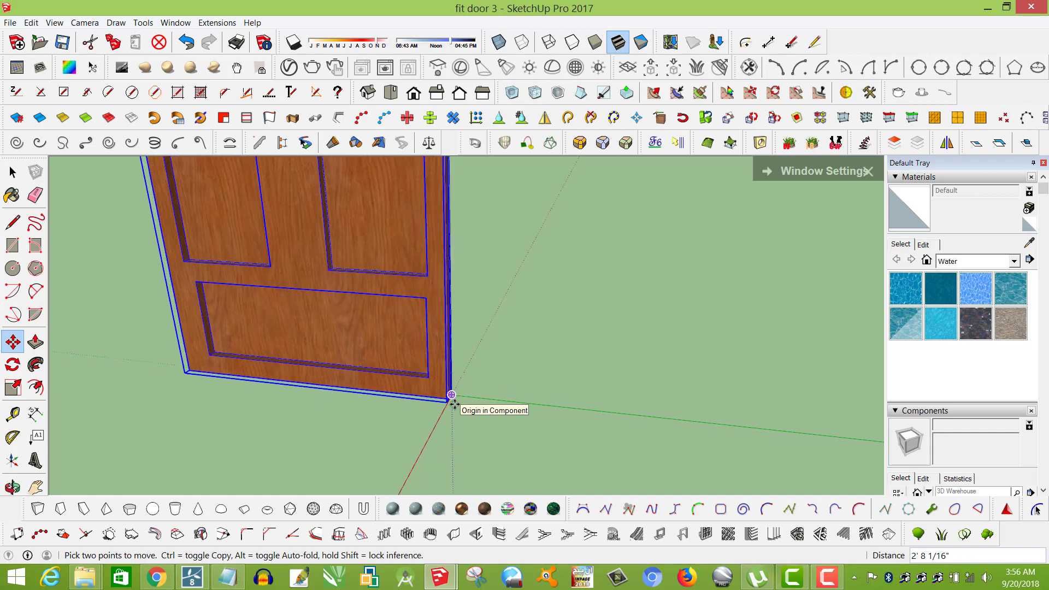
scroll(454, 405, "up", 5)
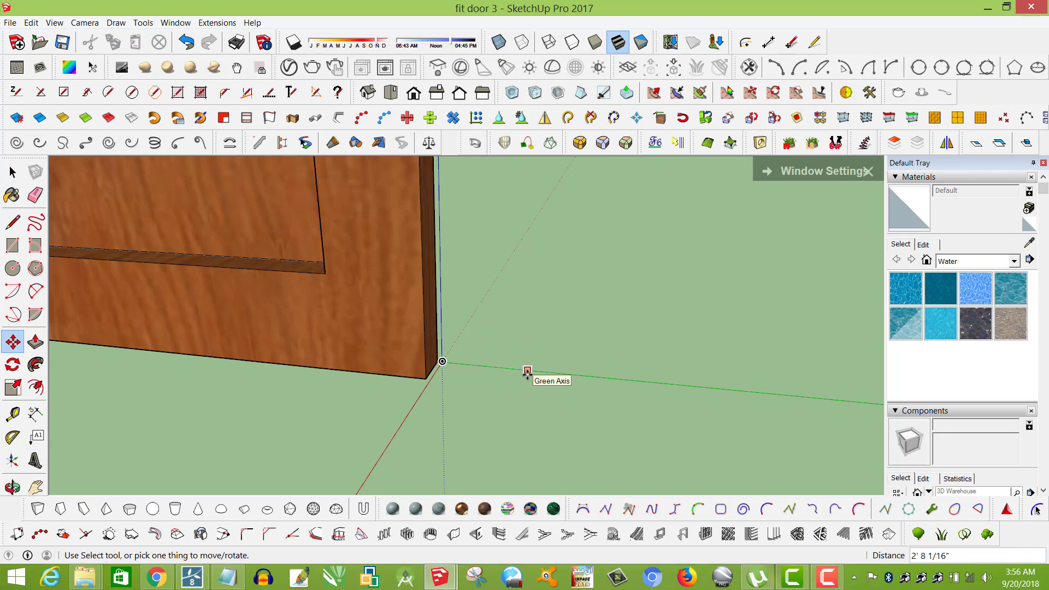
scroll(527, 373, "down", 8)
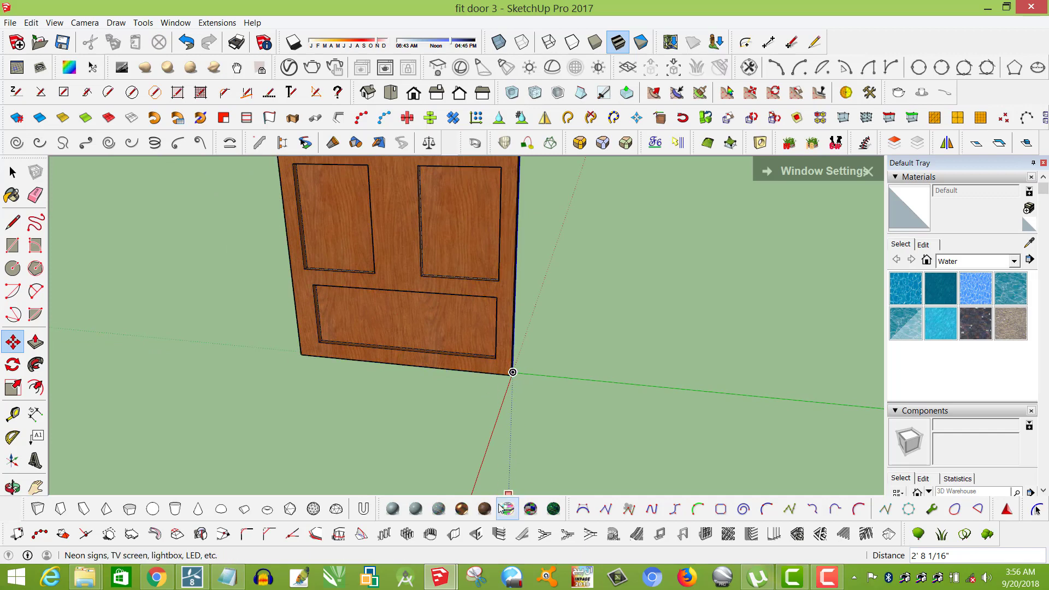
- Return to Lumion, confirm the door's Move effect edit, and play the Flythrough clip in Movie mode
left_click(193, 579)
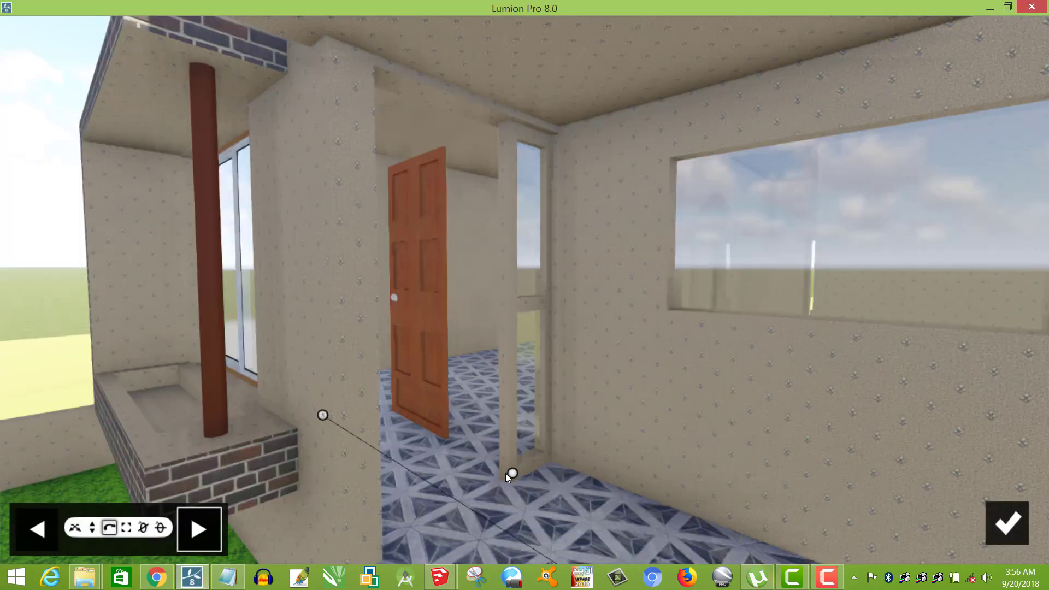
left_click(1005, 523)
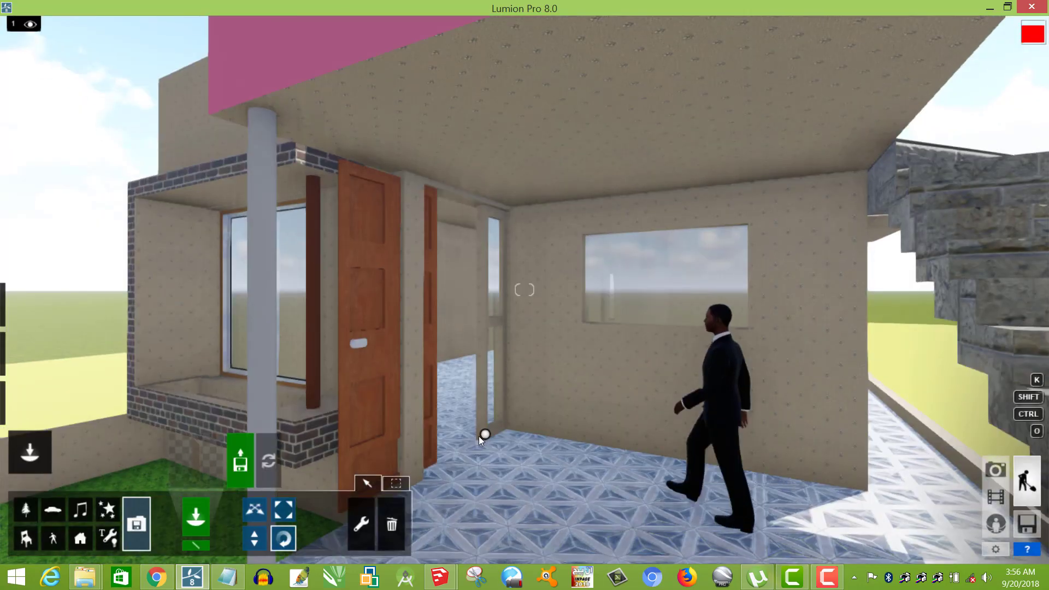
left_click(1000, 497)
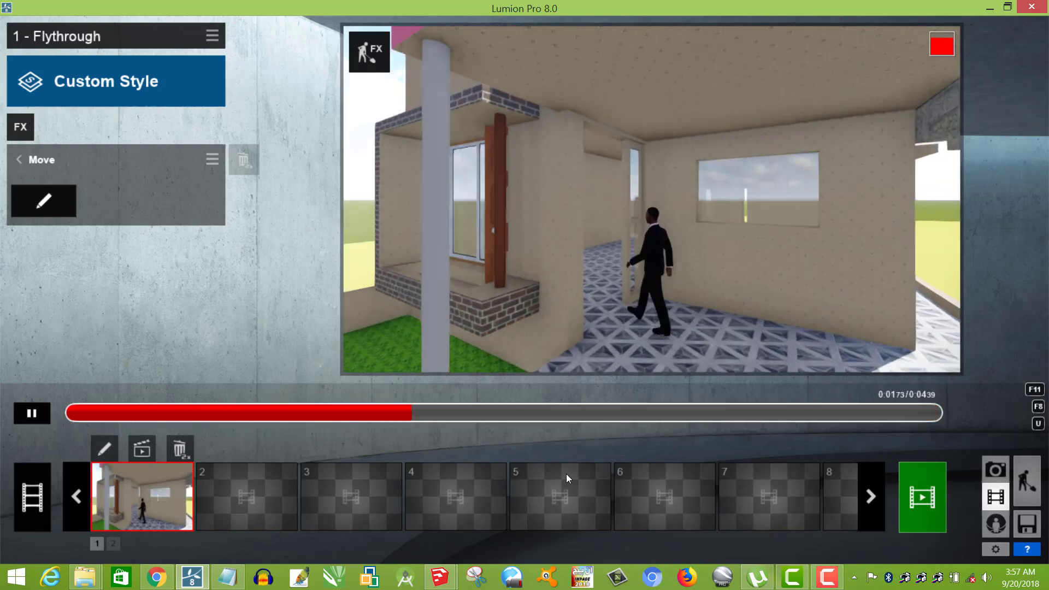
- Recheck the door's bottom corner against the origin in the SketchUp fit door 3 model, and return to the Flythrough clip in Lumion
mouse_move(440, 576)
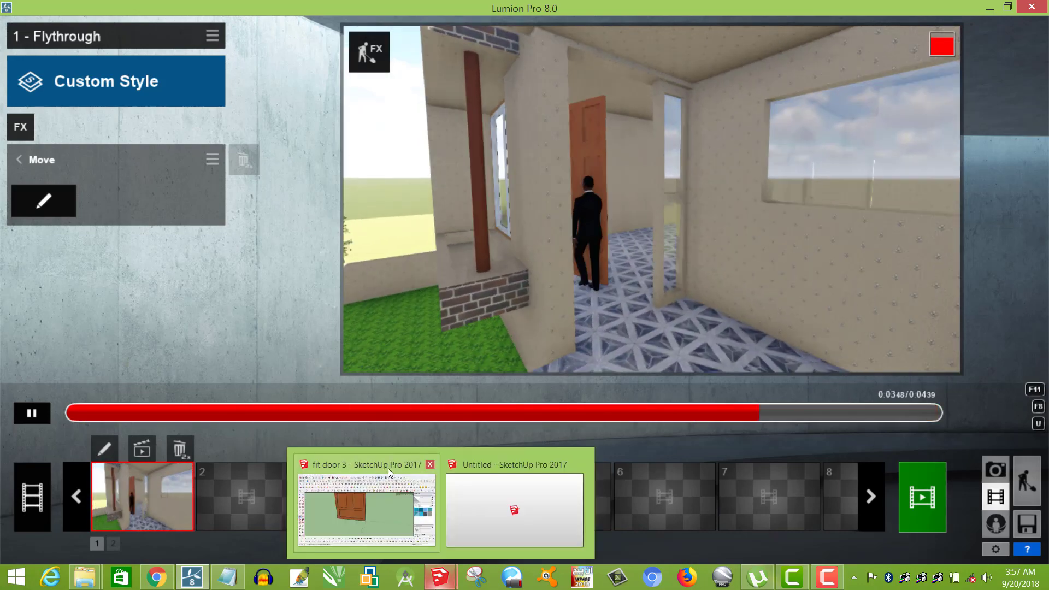
left_click(388, 468)
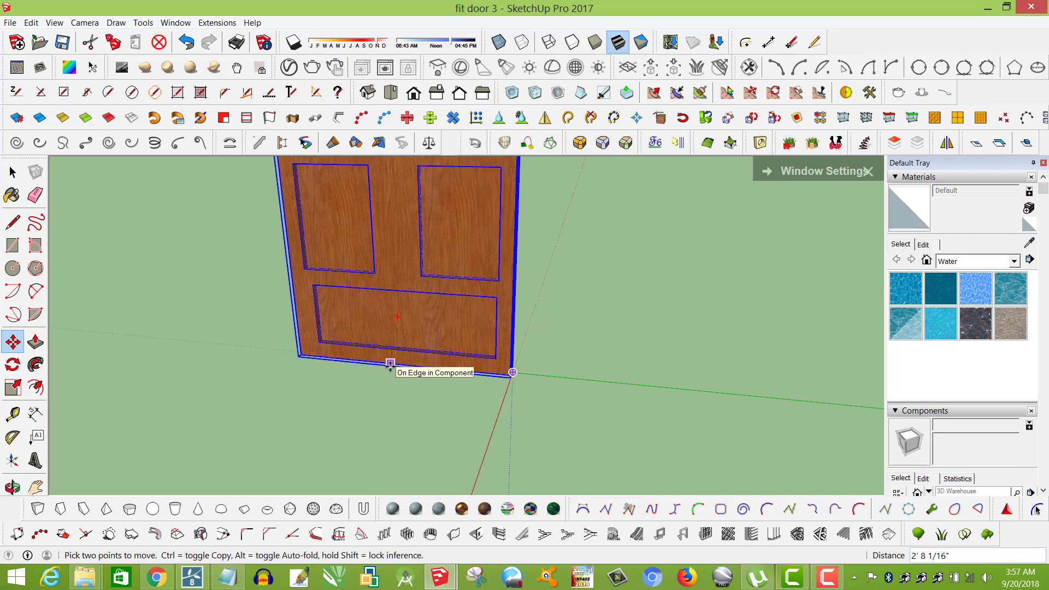
left_click(191, 580)
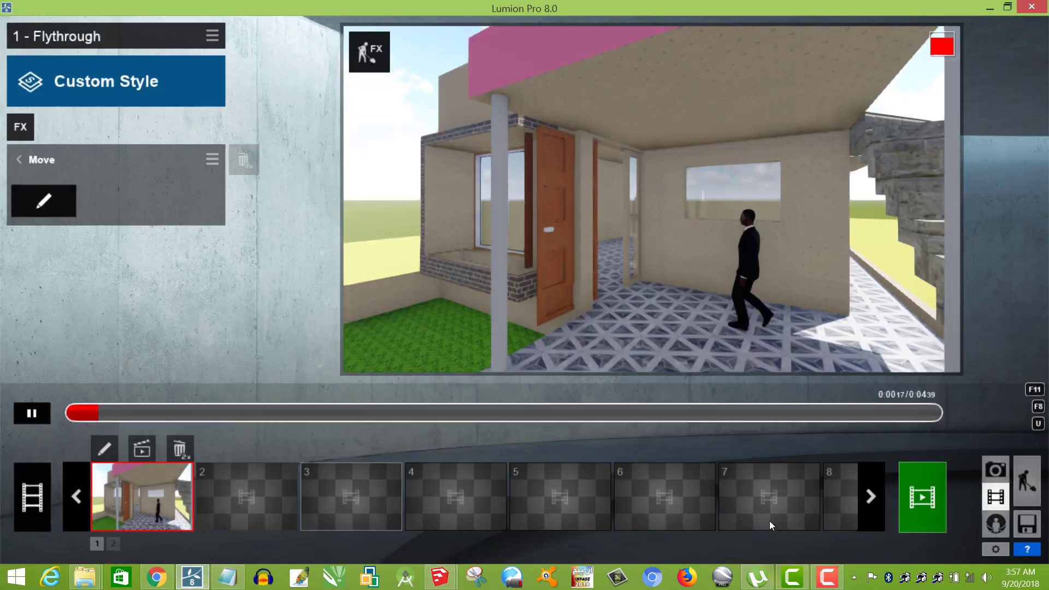